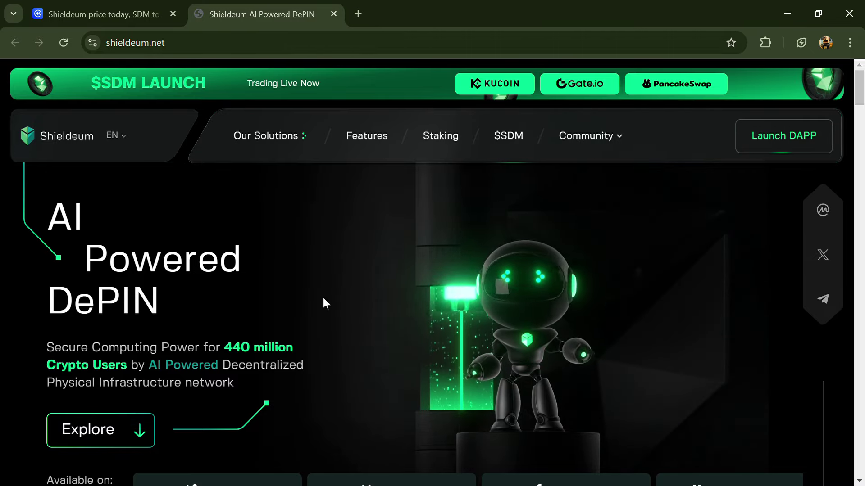
scroll(324, 298, down, 2)
scroll(323, 298, down, 2)
scroll(323, 298, down, 2)
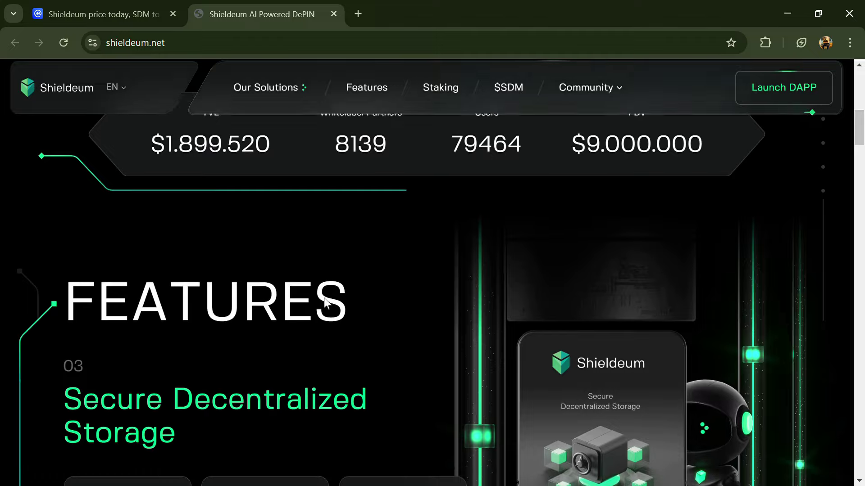
scroll(323, 298, down, 1)
scroll(323, 299, down, 1)
scroll(324, 298, down, 2)
scroll(323, 298, down, 2)
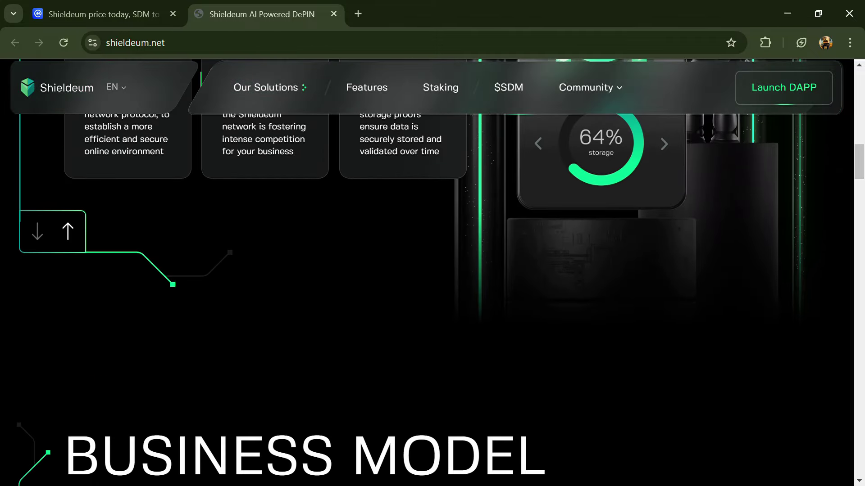
scroll(325, 298, down, 2)
scroll(324, 298, down, 1)
scroll(324, 298, down, 1)
scroll(324, 298, down, 1)
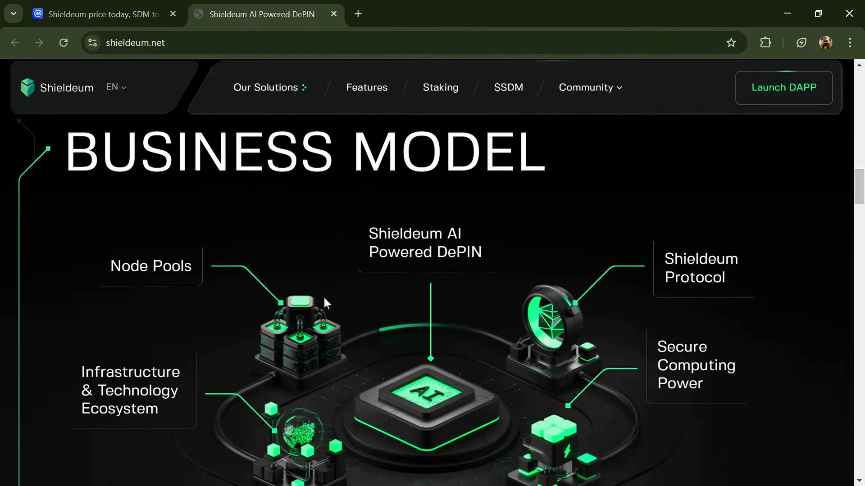
scroll(323, 295, down, 1)
scroll(324, 298, down, 1)
scroll(324, 298, down, 1)
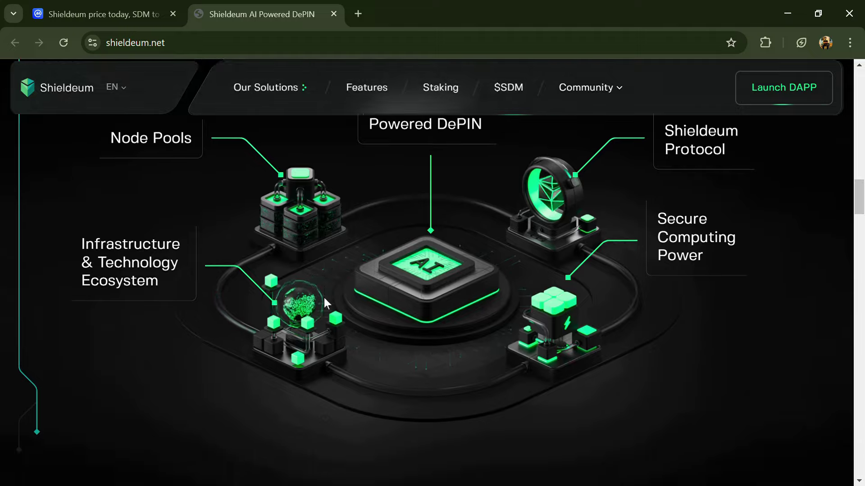
scroll(324, 298, down, 1)
scroll(324, 298, down, 1)
scroll(323, 297, down, 1)
scroll(324, 298, down, 1)
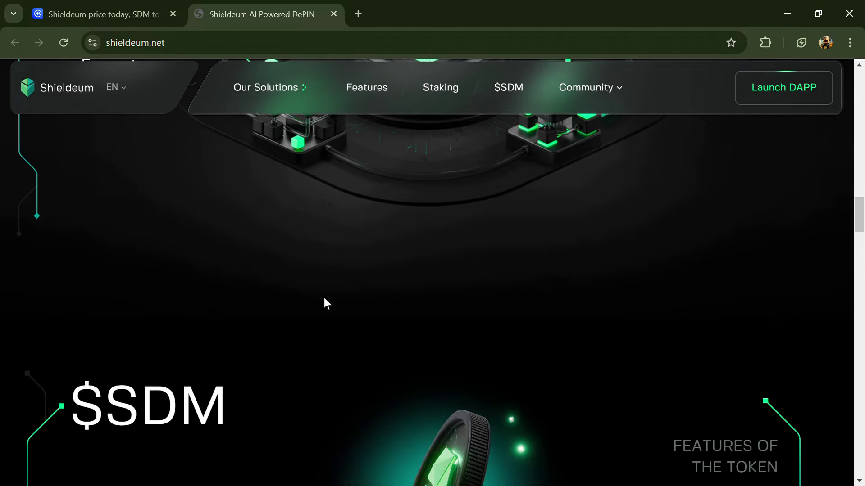
scroll(324, 298, down, 1)
scroll(324, 298, down, 2)
scroll(324, 298, down, 1)
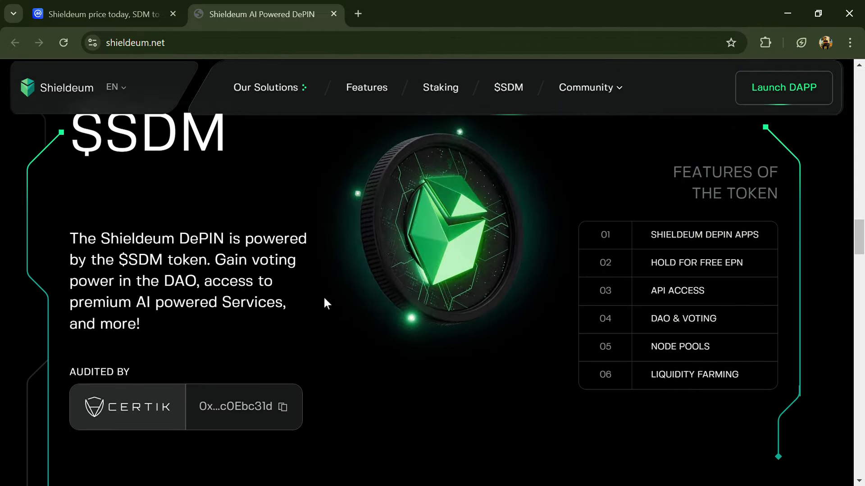
scroll(324, 298, down, 2)
scroll(323, 298, down, 1)
scroll(324, 298, down, 1)
scroll(324, 297, down, 1)
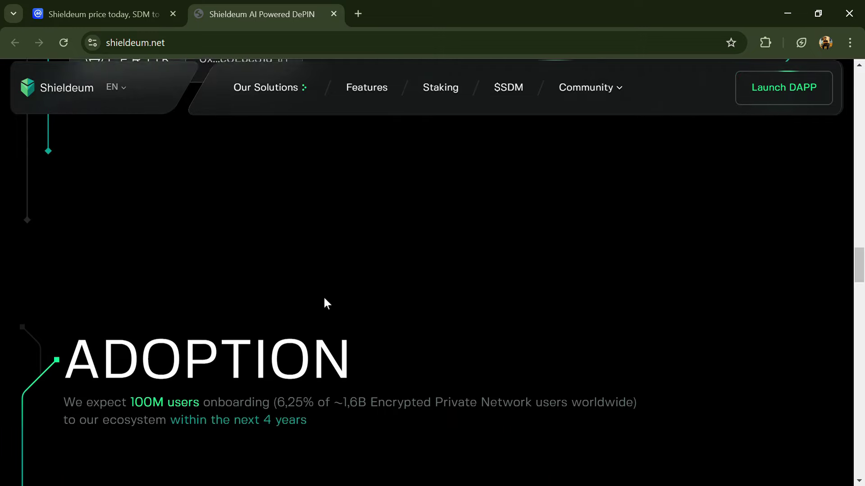
scroll(325, 303, down, 3)
scroll(325, 302, down, 1)
scroll(324, 302, down, 1)
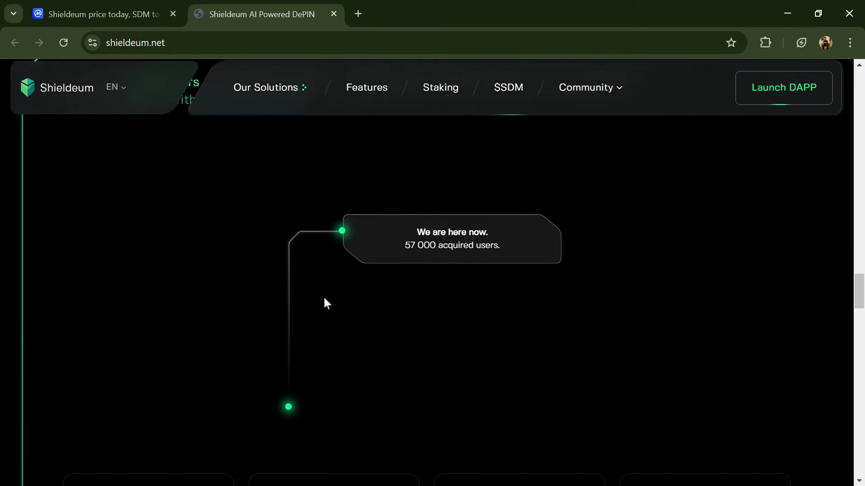
scroll(324, 303, down, 1)
scroll(324, 303, down, 2)
scroll(324, 302, up, 1)
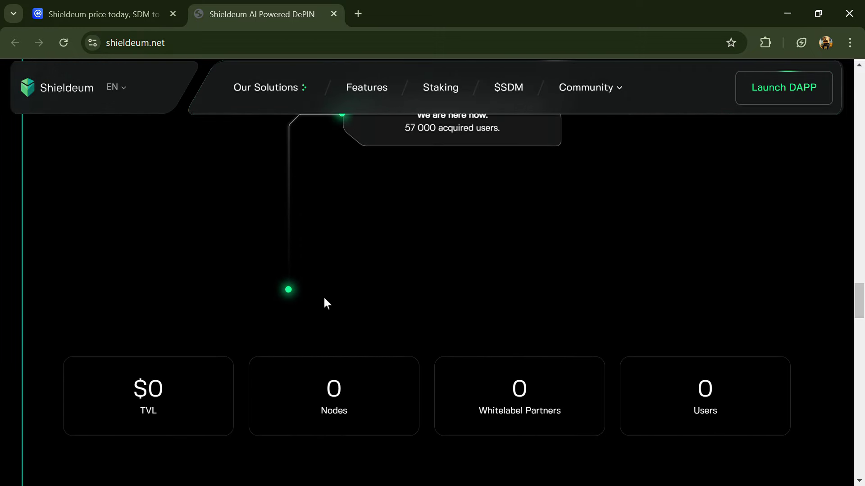
scroll(323, 303, down, 2)
scroll(324, 303, down, 2)
scroll(324, 303, down, 3)
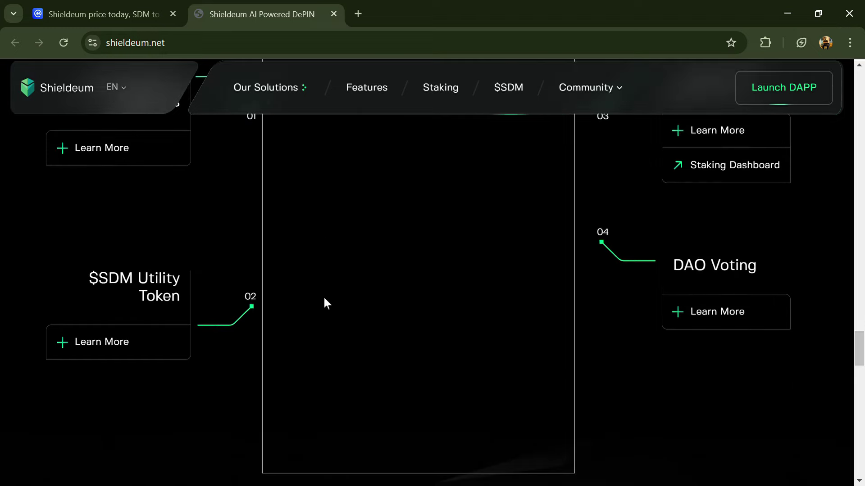
scroll(323, 303, down, 1)
scroll(323, 303, down, 2)
scroll(324, 303, down, 1)
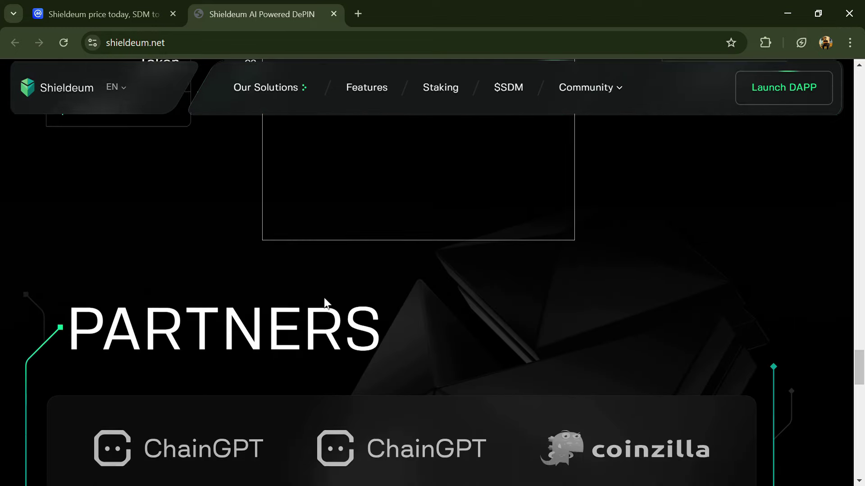
scroll(325, 303, down, 2)
scroll(324, 303, down, 4)
scroll(325, 302, down, 3)
scroll(327, 302, down, 2)
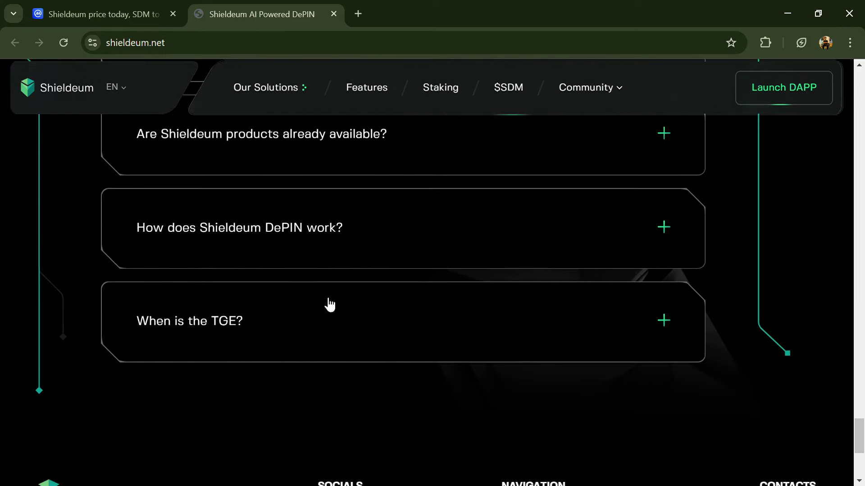
scroll(327, 302, down, 2)
scroll(323, 298, up, 3)
scroll(324, 298, up, 4)
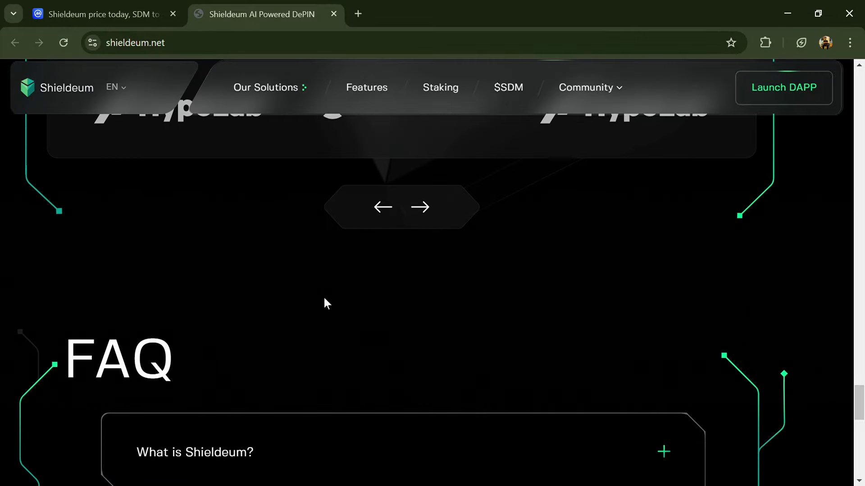
scroll(323, 295, up, 3)
scroll(323, 296, up, 5)
scroll(323, 295, up, 5)
scroll(323, 298, up, 3)
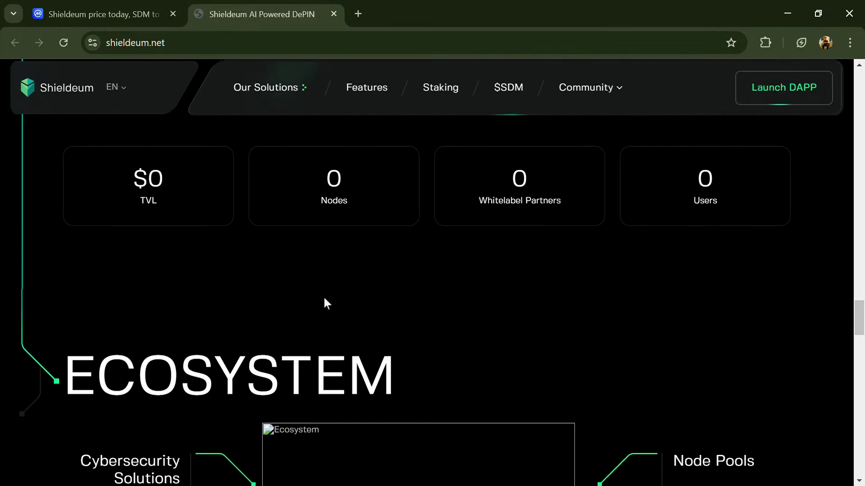
scroll(324, 298, up, 3)
scroll(323, 298, up, 3)
scroll(323, 297, up, 3)
scroll(324, 303, up, 5)
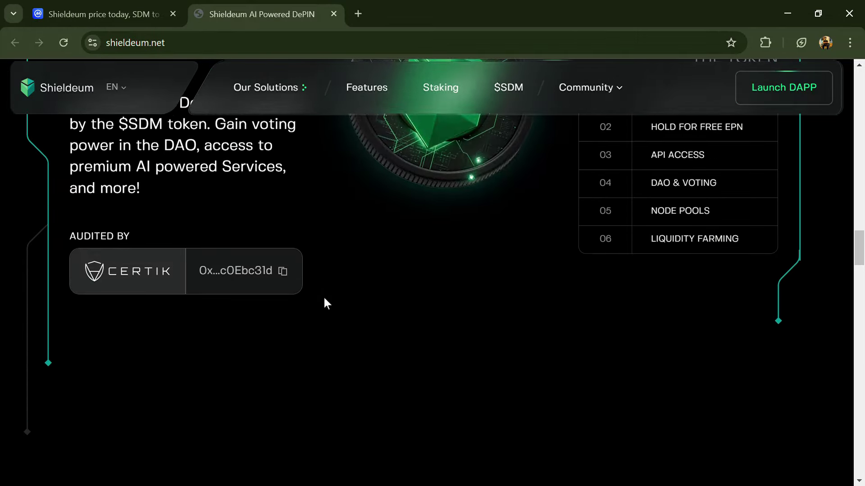
scroll(325, 303, up, 3)
scroll(324, 304, up, 2)
scroll(324, 303, up, 3)
scroll(325, 303, up, 5)
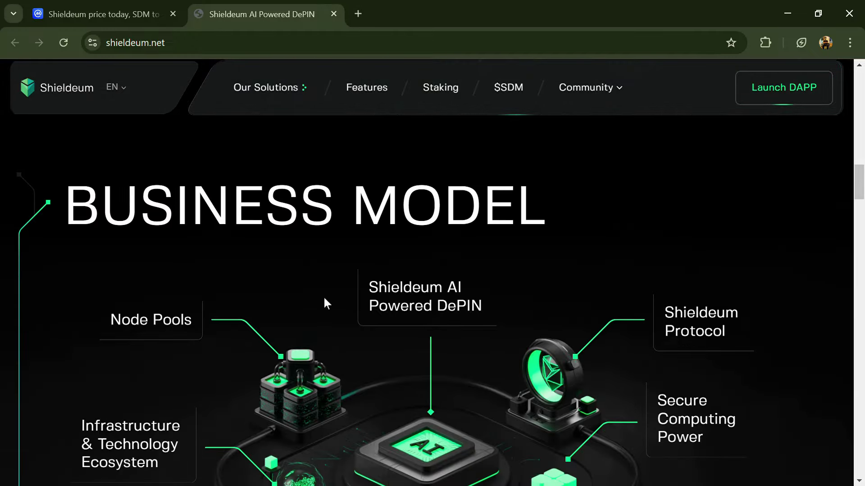
scroll(324, 303, up, 3)
scroll(324, 304, up, 5)
scroll(325, 303, up, 5)
scroll(332, 309, up, 4)
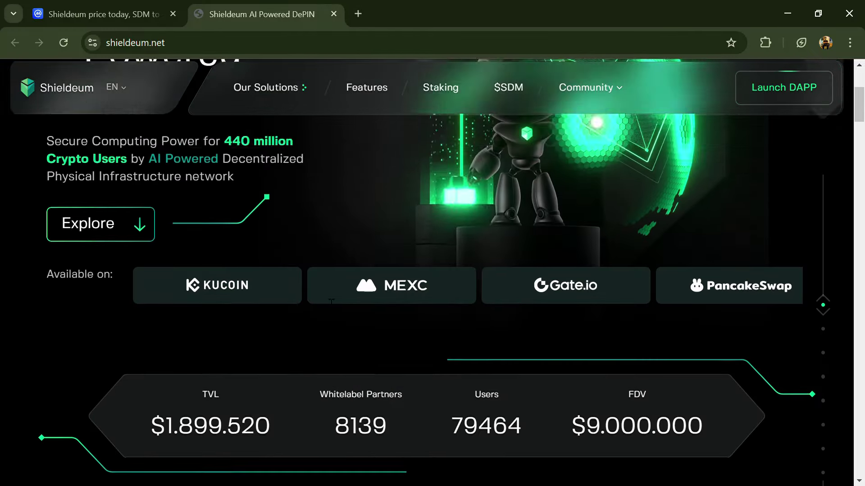
scroll(325, 303, up, 3)
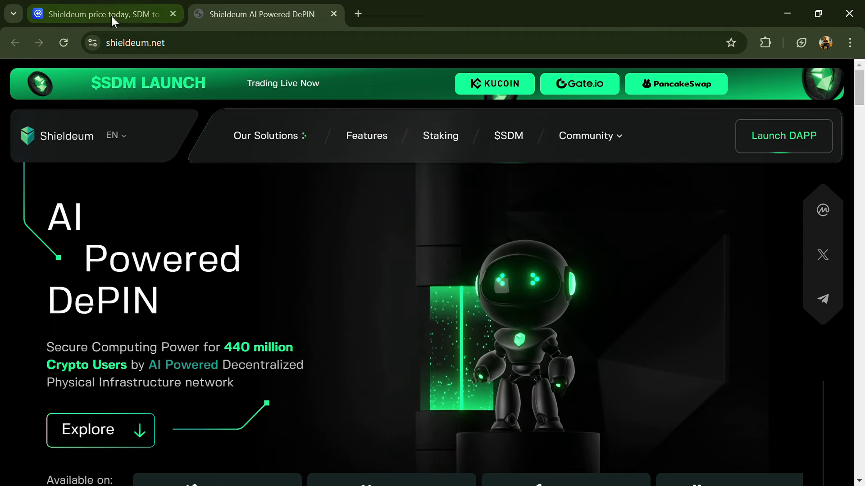
Switch to the CoinMarketCap Shieldeum page to view its ten SDM trading pairs
click(111, 15)
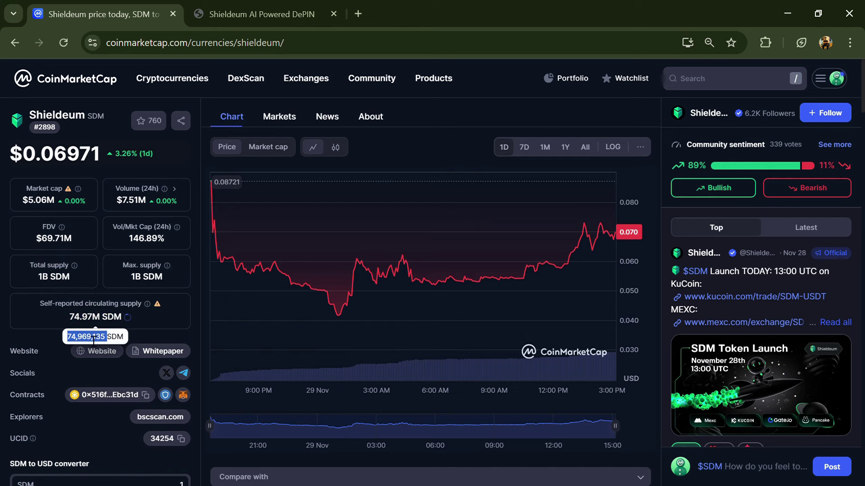
scroll(449, 224, down, 5)
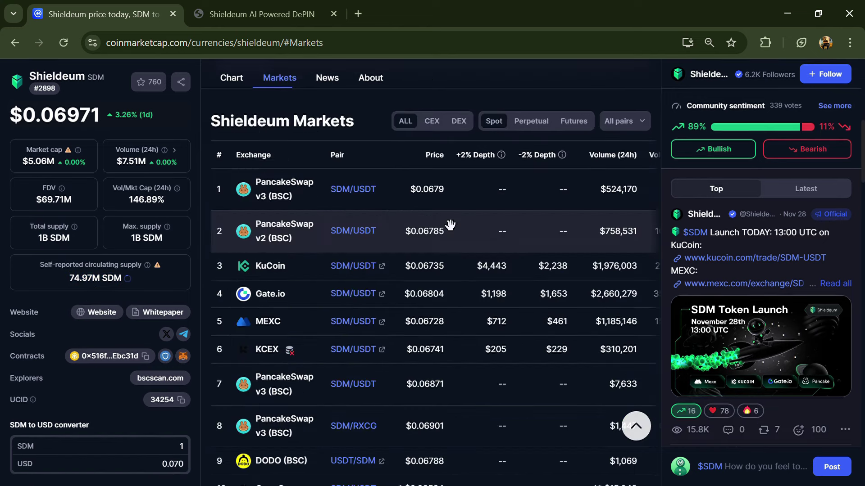
scroll(449, 224, down, 1)
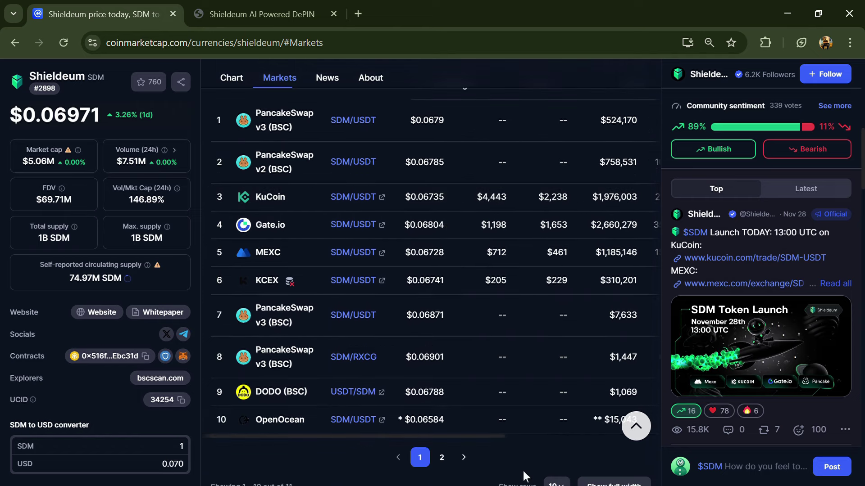
scroll(581, 442, down, 1)
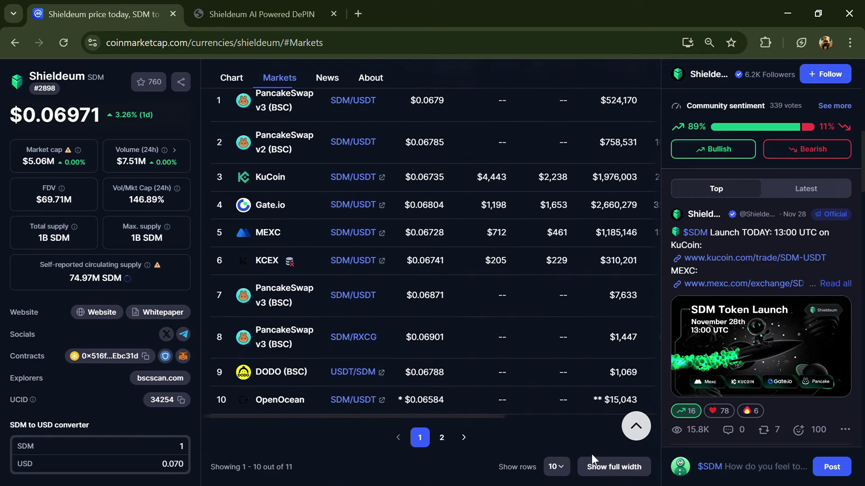
click(612, 467)
scroll(501, 257, down, 2)
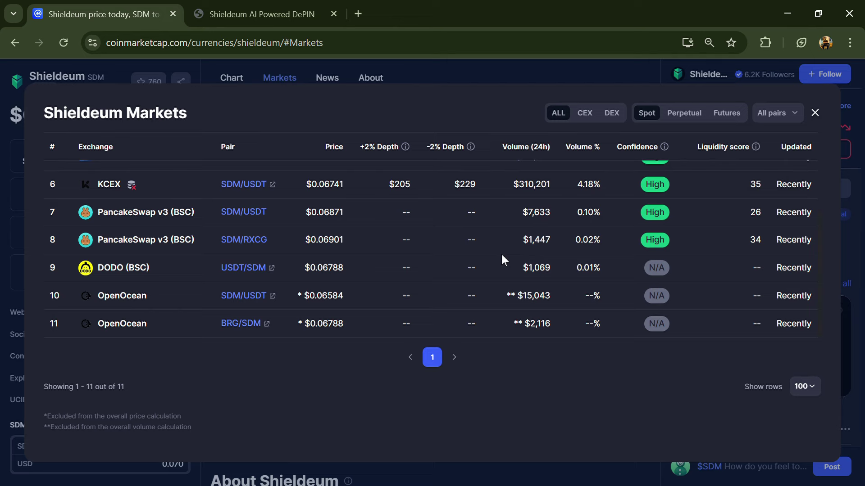
scroll(501, 255, up, 3)
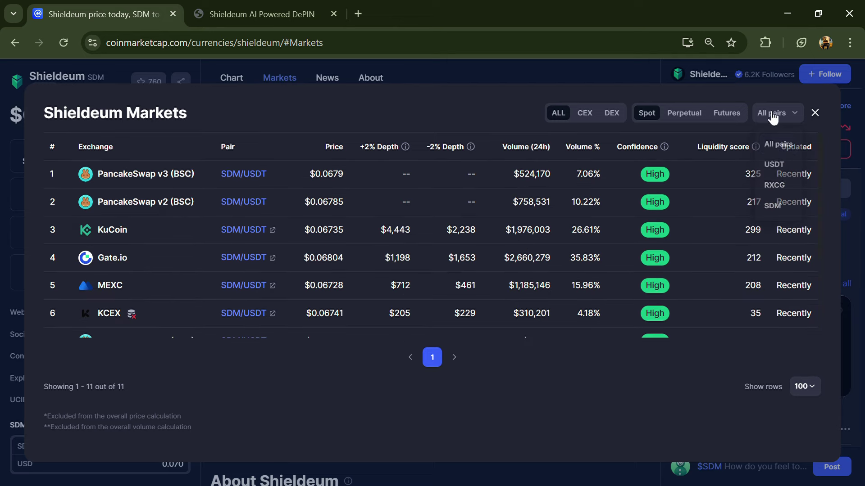
click(815, 114)
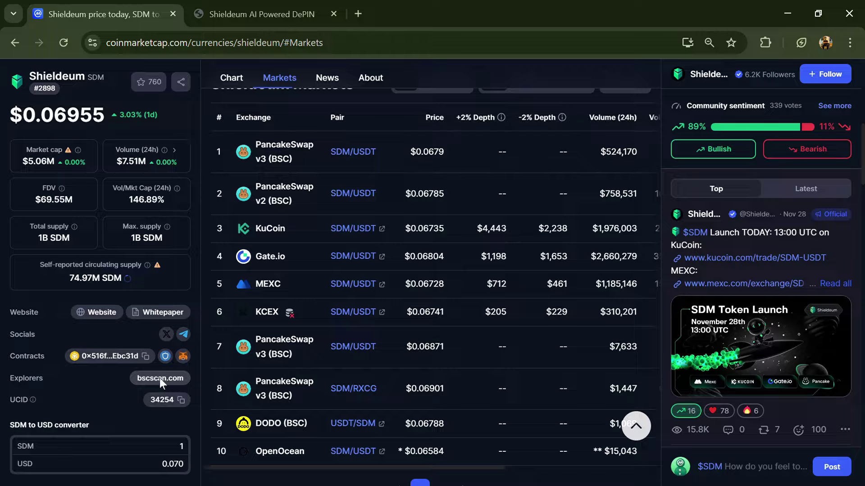
Open SDM on BscScan and browse its holders list, including Gate.io and MEXC wallets
click(160, 378)
click(97, 168)
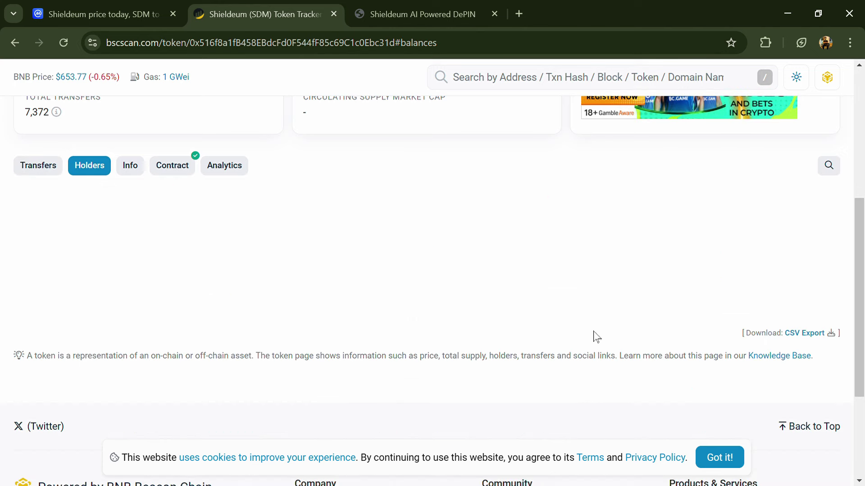
scroll(659, 161, down, 5)
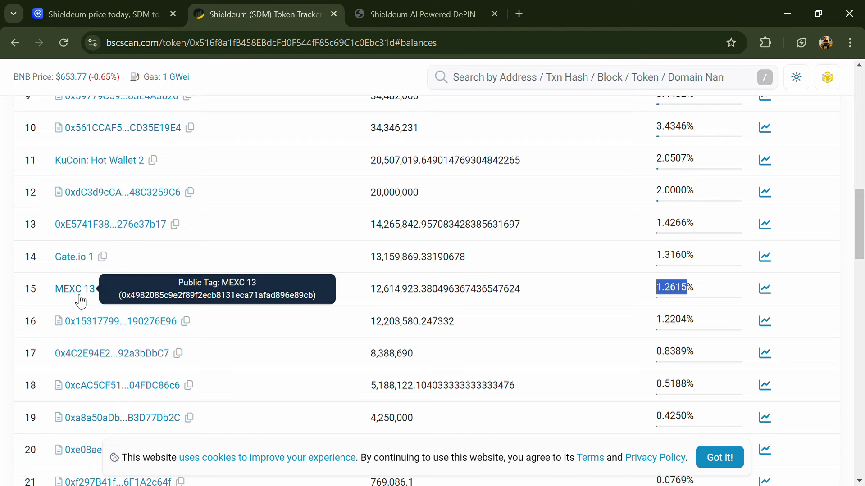
click(551, 317)
scroll(551, 318, down, 1)
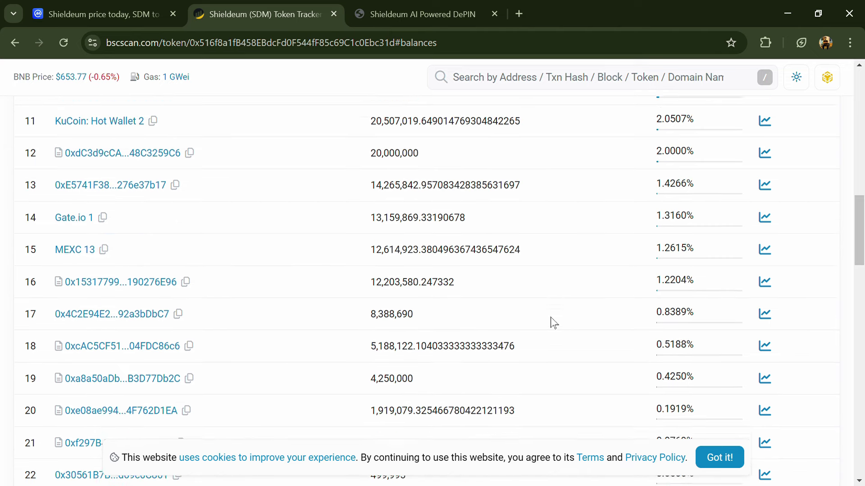
scroll(550, 317, down, 1)
scroll(550, 318, down, 2)
scroll(551, 317, down, 1)
scroll(551, 319, down, 2)
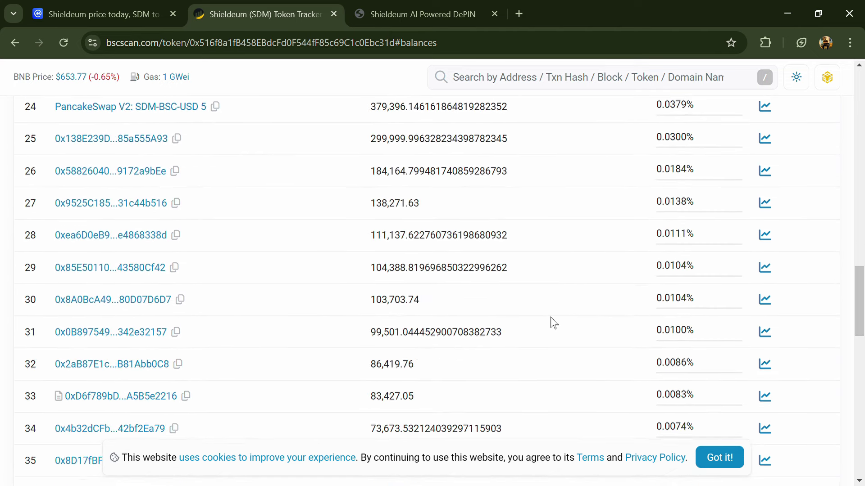
scroll(550, 318, down, 2)
scroll(551, 319, down, 1)
scroll(551, 318, down, 2)
scroll(551, 323, down, 2)
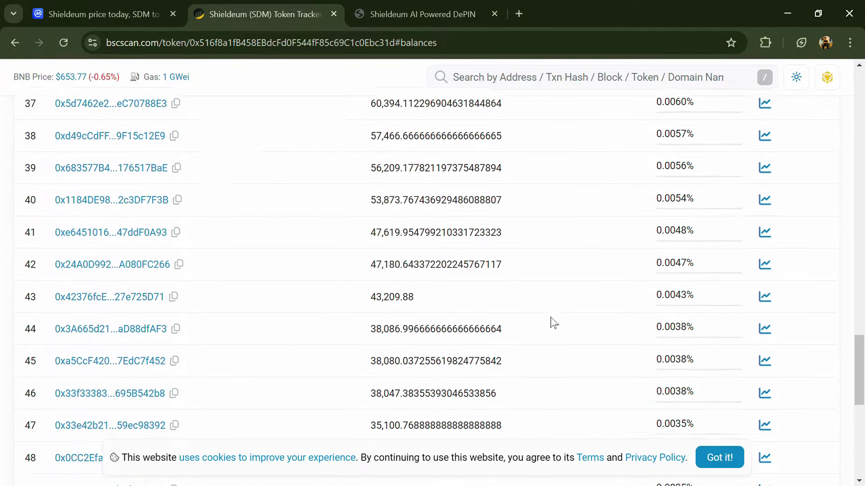
scroll(551, 323, down, 1)
scroll(551, 323, down, 2)
scroll(550, 319, up, 5)
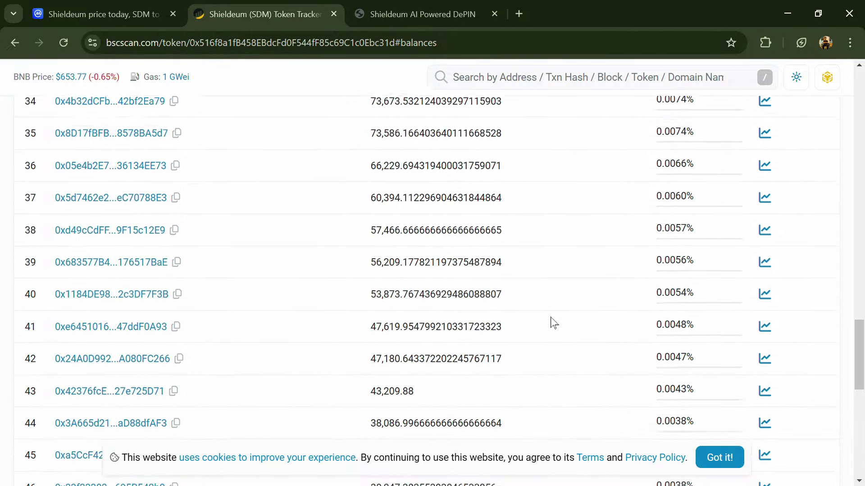